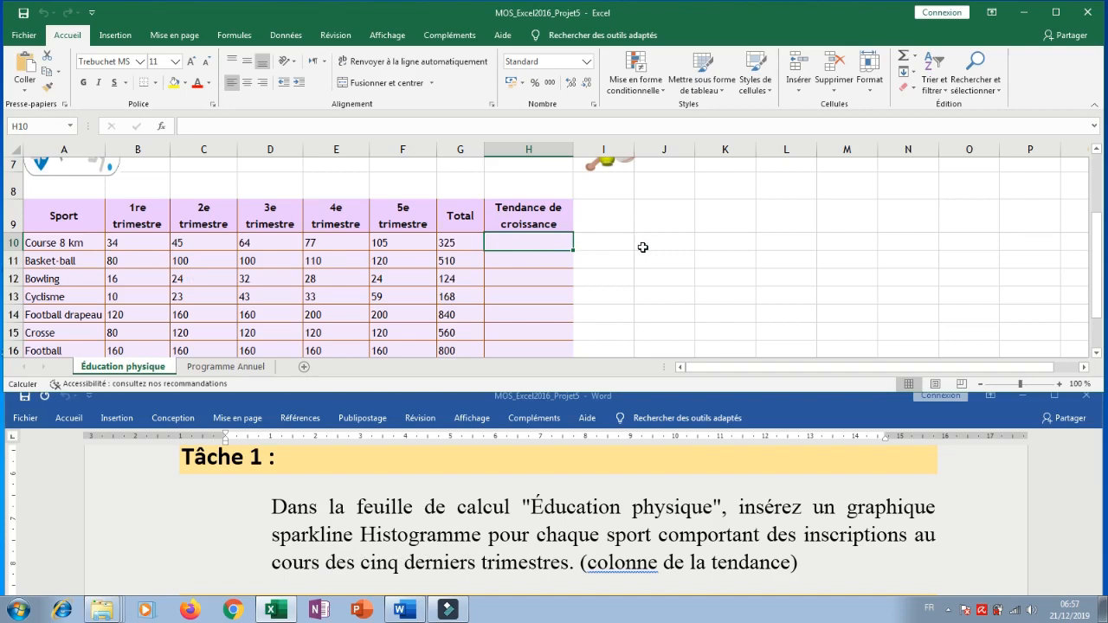
# Insert a Histogramme sparkline in cell H10 using the data range B10:F10.
pyautogui.click(540, 243)
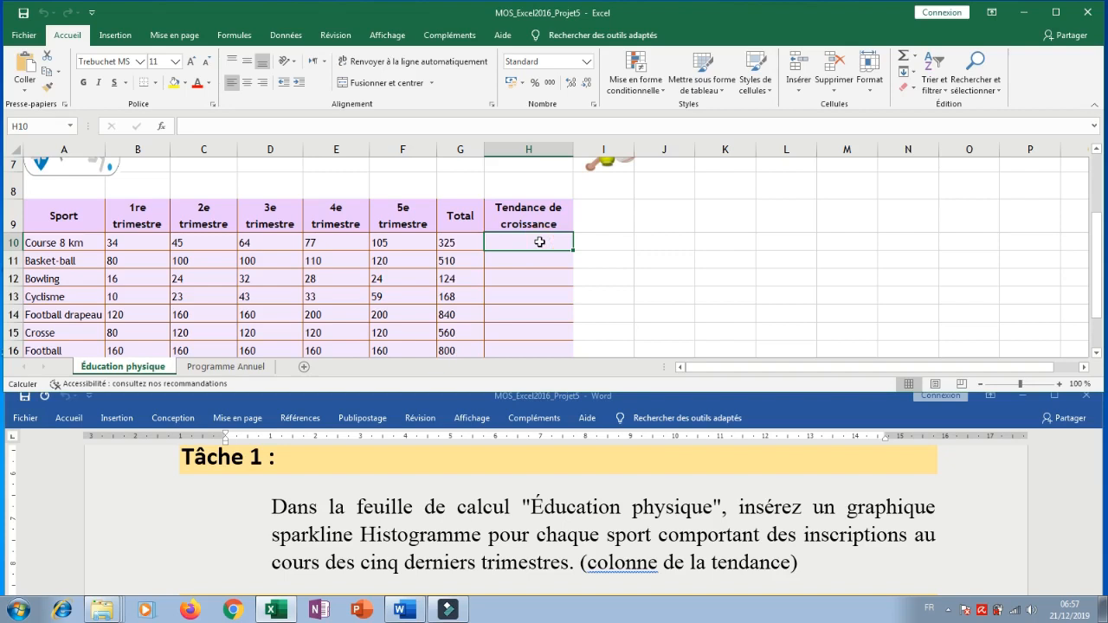
pyautogui.click(116, 37)
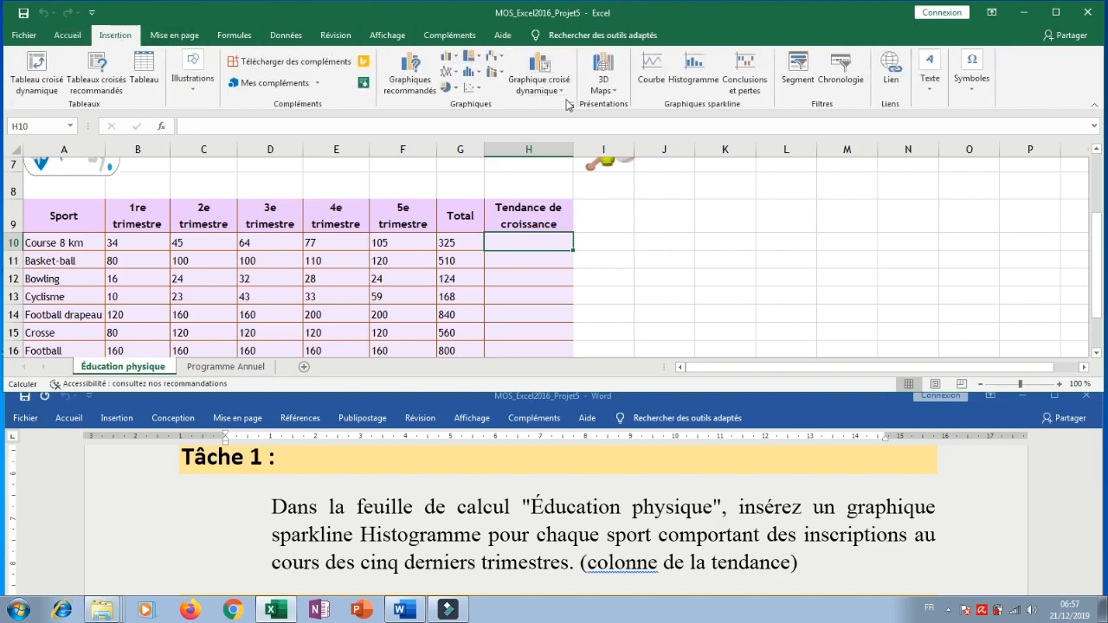
pyautogui.click(697, 79)
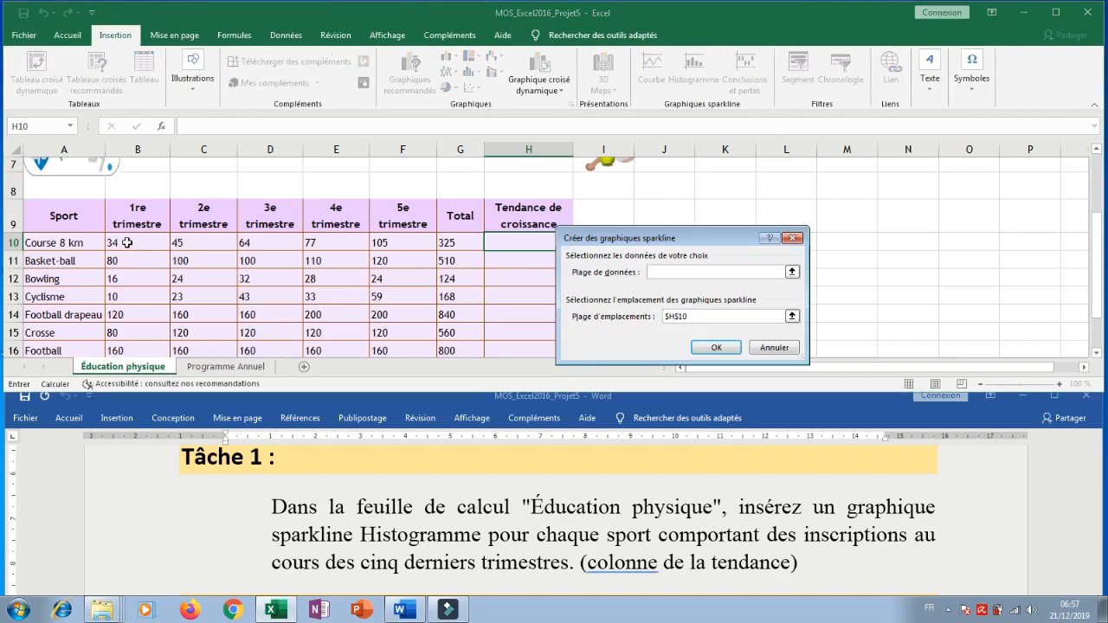
pyautogui.moveTo(127, 243); pyautogui.dragTo(382, 241)
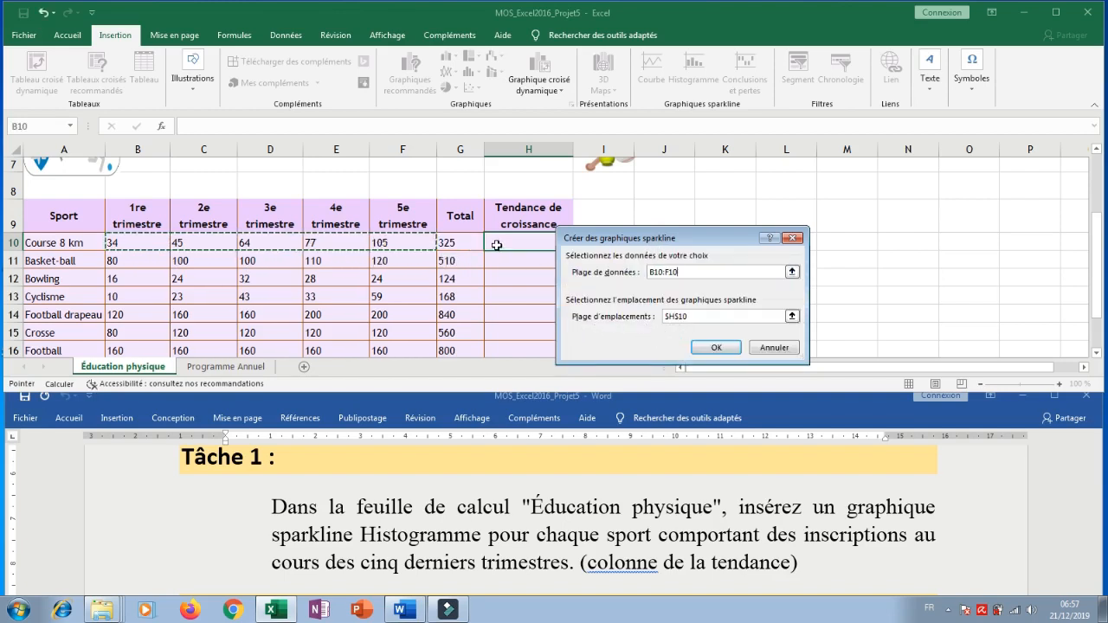
pyautogui.click(709, 349)
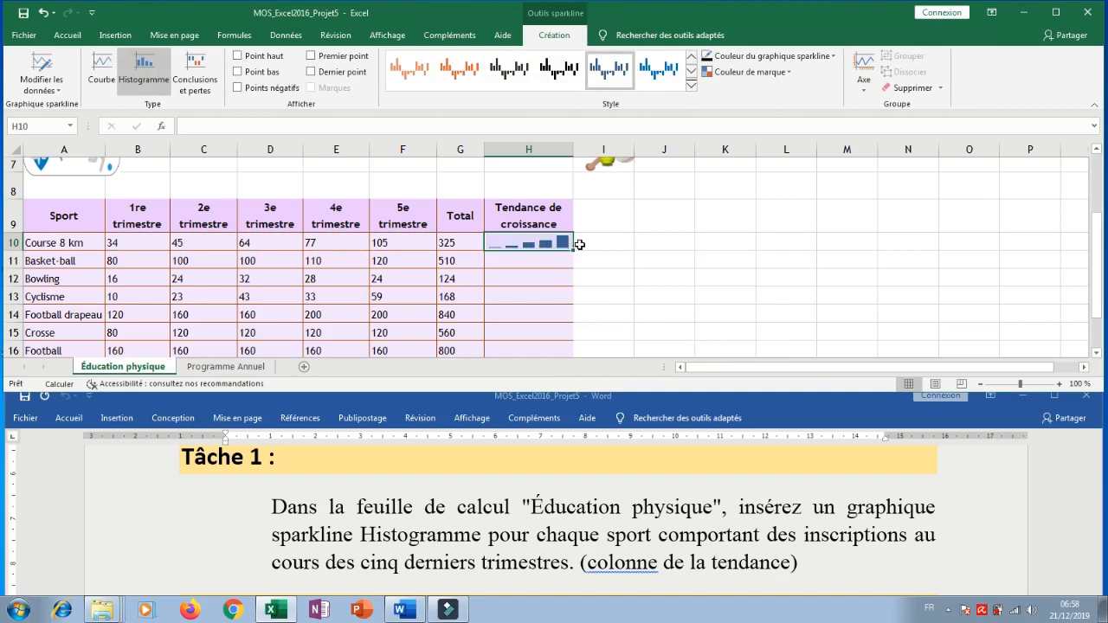
# Fill the H10 sparkline down the Tendance de croissance column through H19.
pyautogui.scroll(-2, 611, 249)
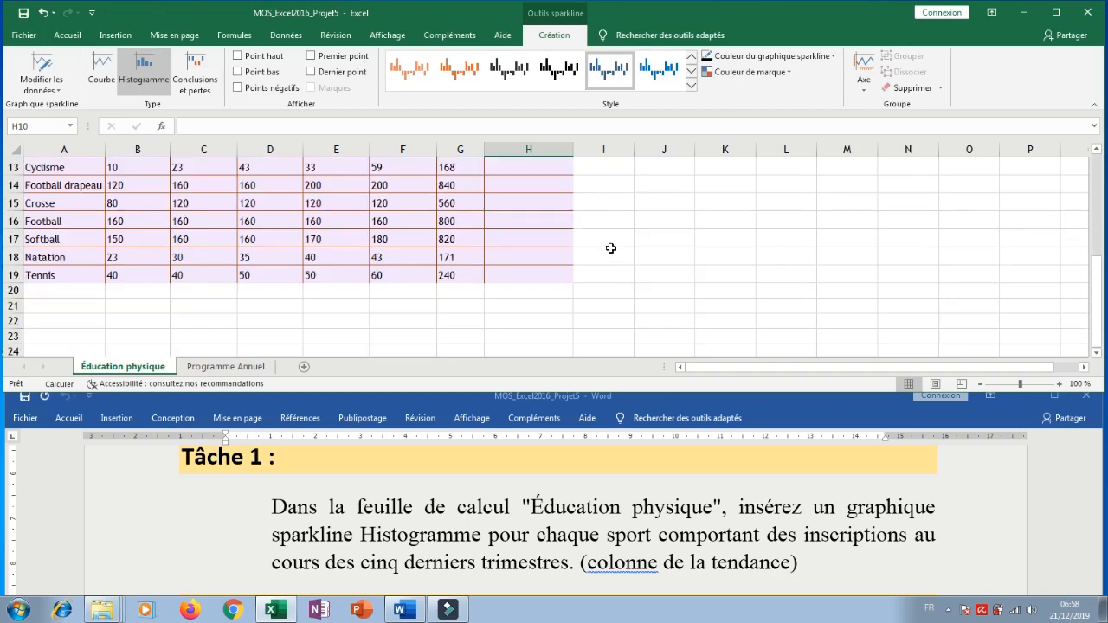
pyautogui.scroll(1, 611, 250)
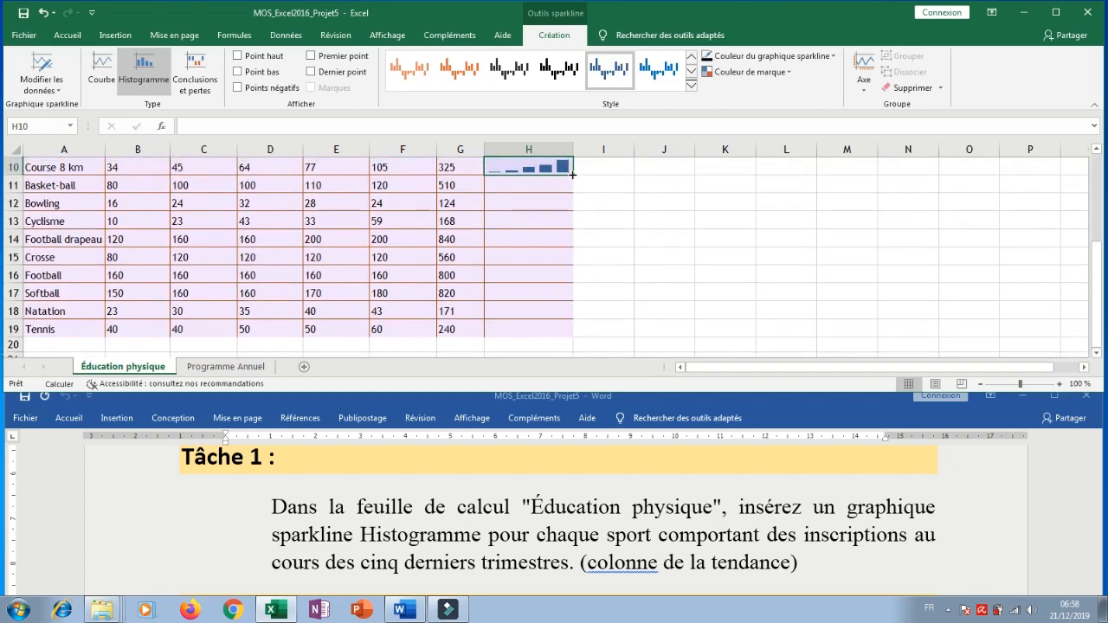
pyautogui.moveTo(573, 175); pyautogui.dragTo(571, 336)
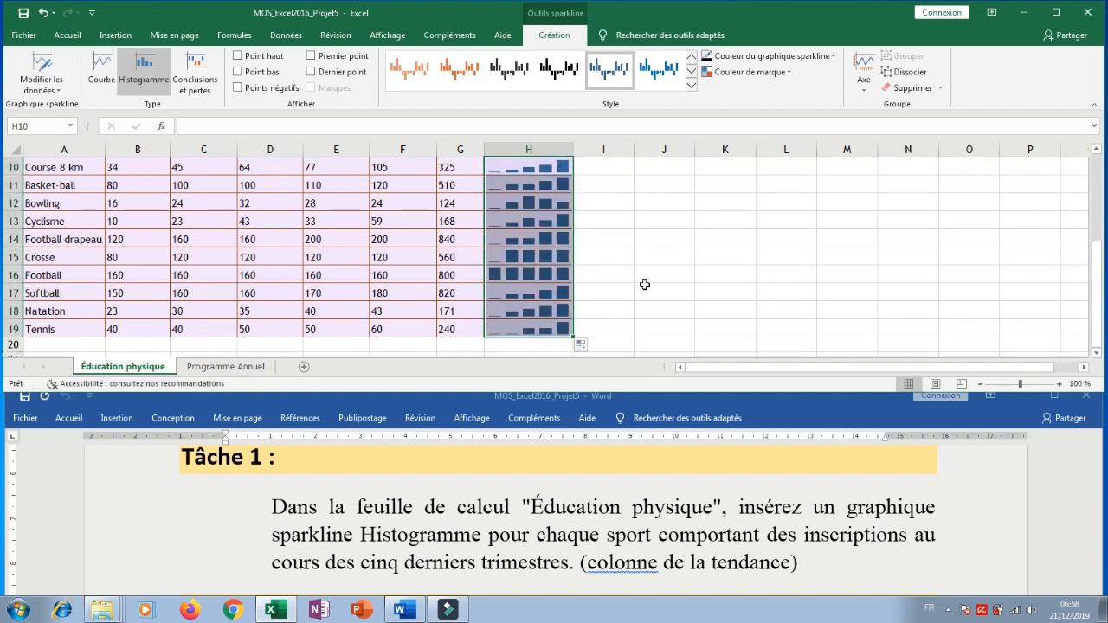
pyautogui.scroll(3, 644, 277)
pyautogui.scroll(-3, 644, 273)
pyautogui.scroll(3, 645, 273)
pyautogui.scroll(-3, 644, 273)
pyautogui.click(602, 262)
# Read Tâche 2 in the Word instructions and open the Programme Annuel worksheet in Excel.
pyautogui.click(552, 544)
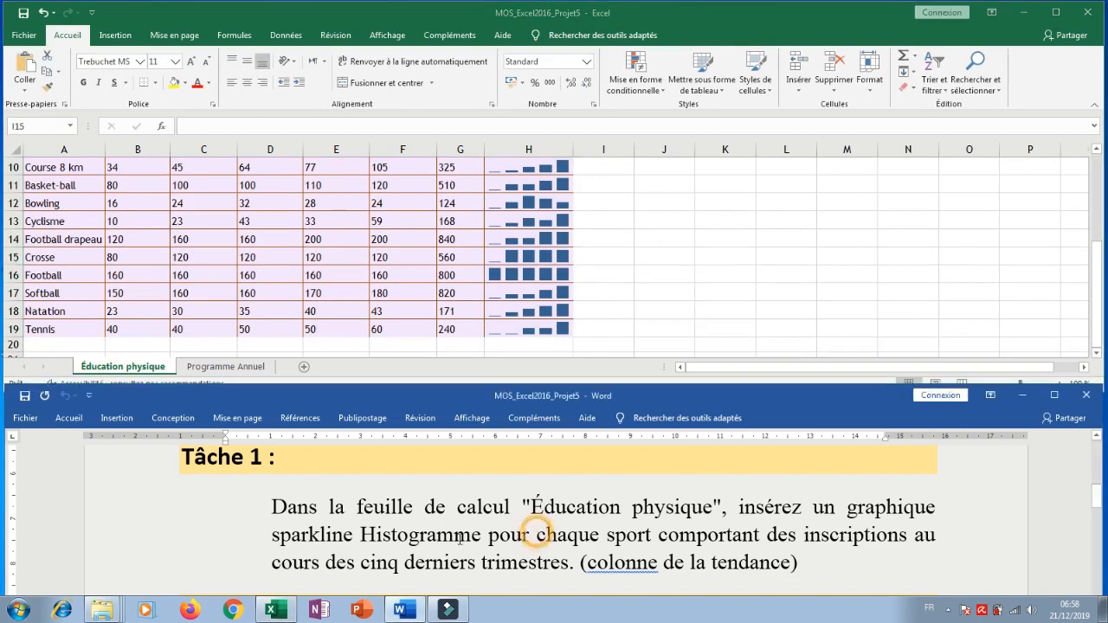
pyautogui.scroll(-2, 459, 540)
pyautogui.scroll(-2, 460, 539)
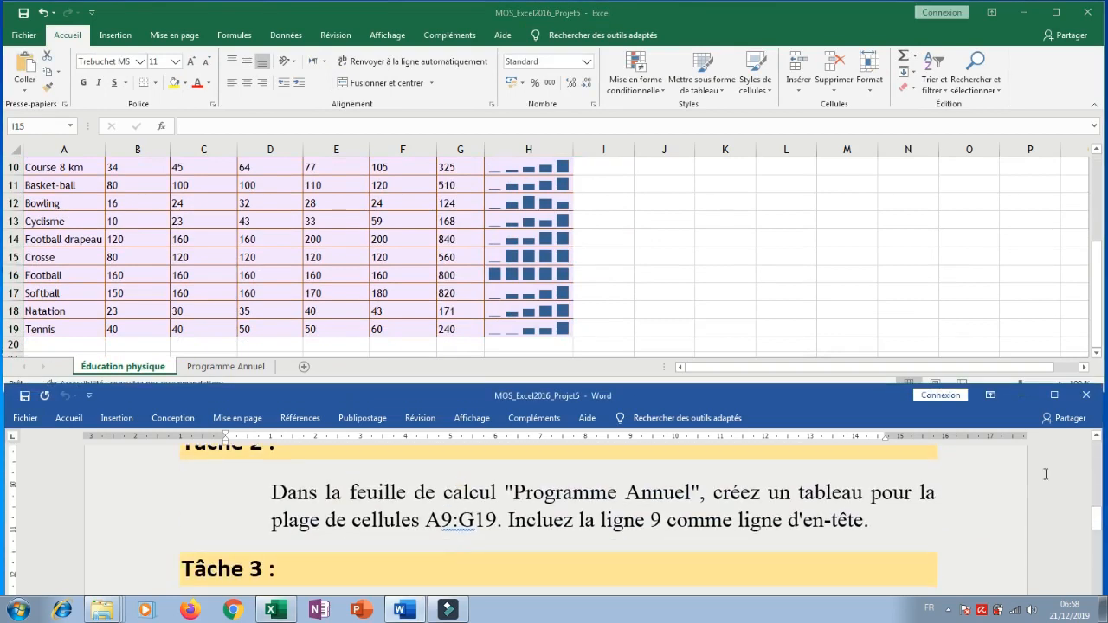
pyautogui.click(1096, 442)
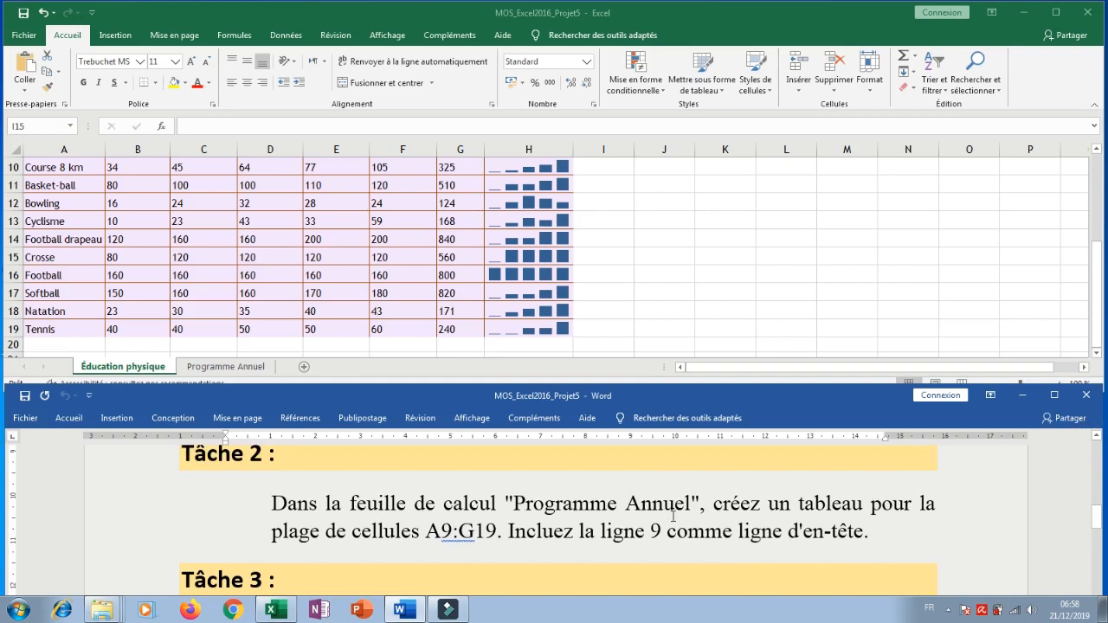
pyautogui.click(226, 366)
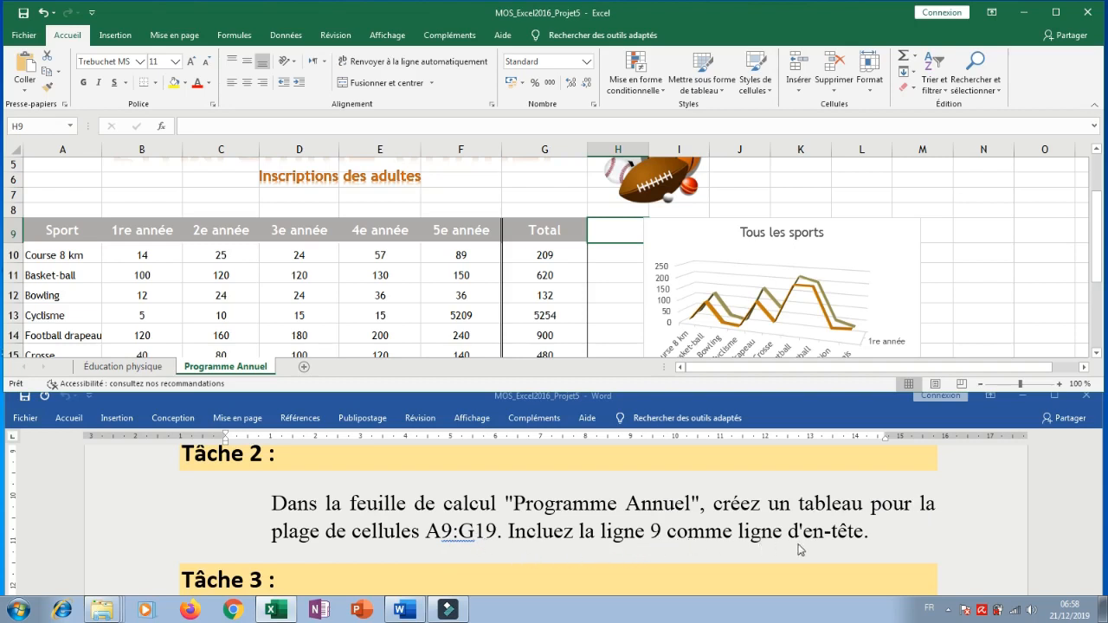
# Convert the range A9:G19 into a table, with row 9 as its header row.
pyautogui.click(281, 253)
pyautogui.click(61, 230)
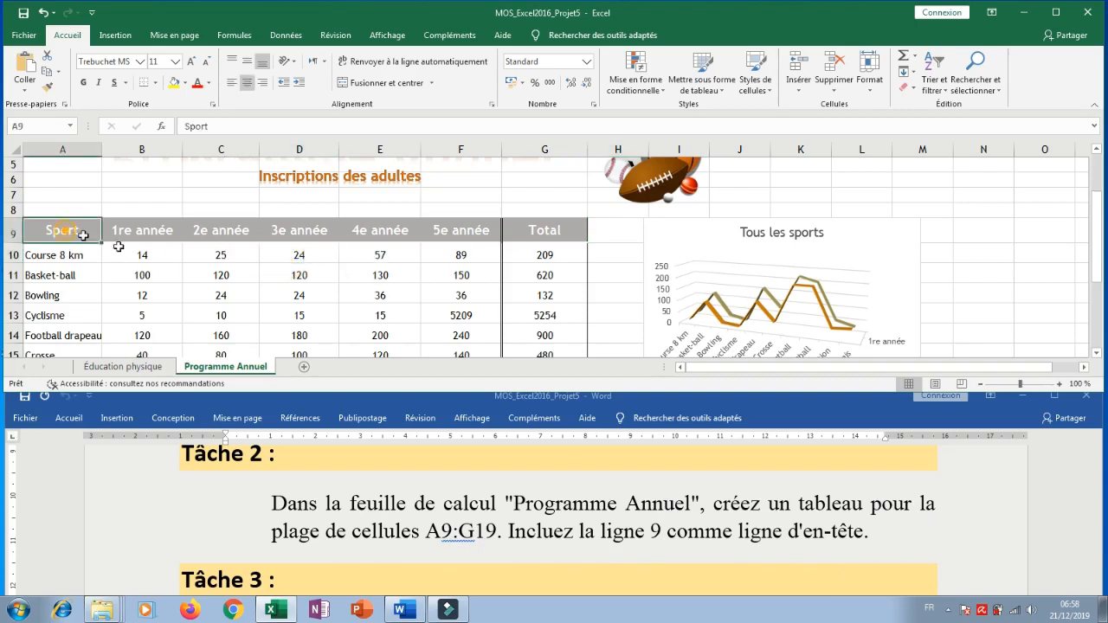
pyautogui.moveTo(83, 234); pyautogui.dragTo(534, 318)
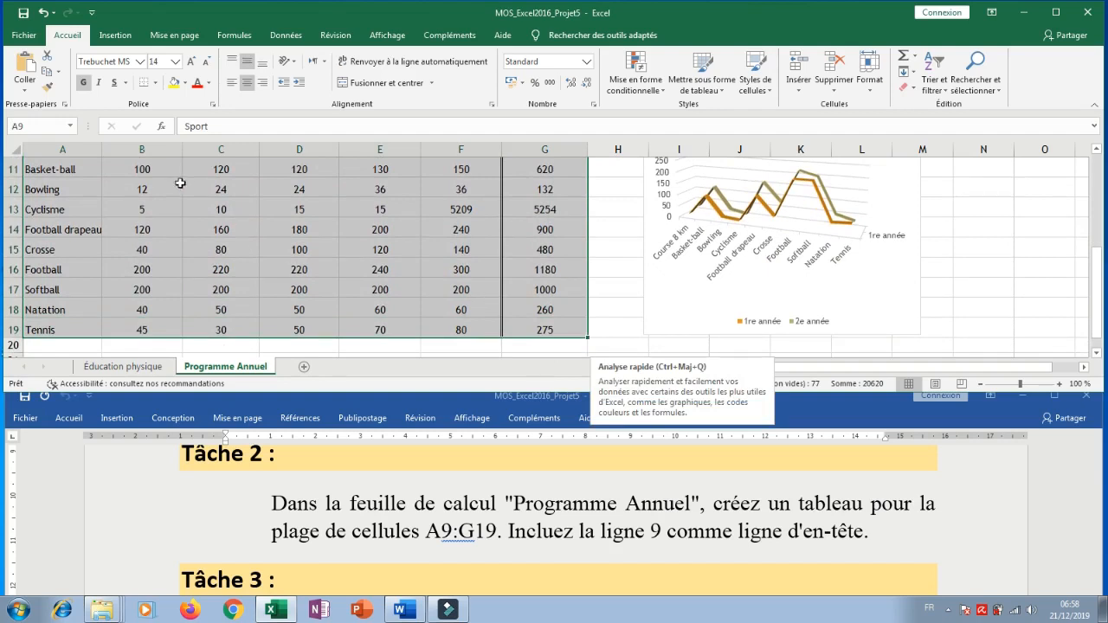
pyautogui.click(114, 36)
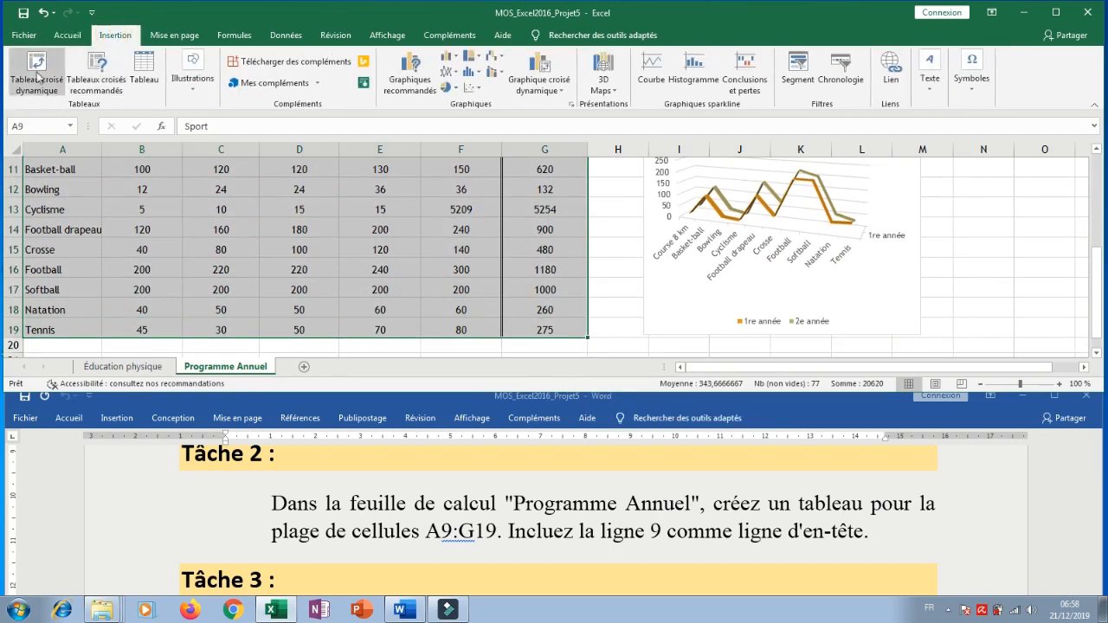
pyautogui.click(153, 82)
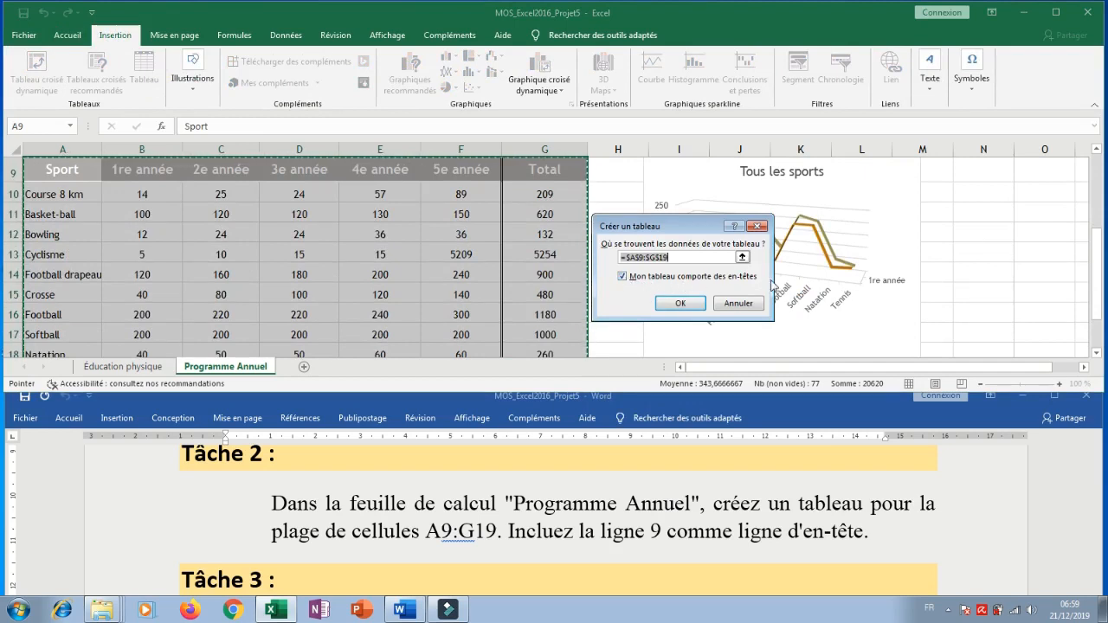
pyautogui.click(680, 304)
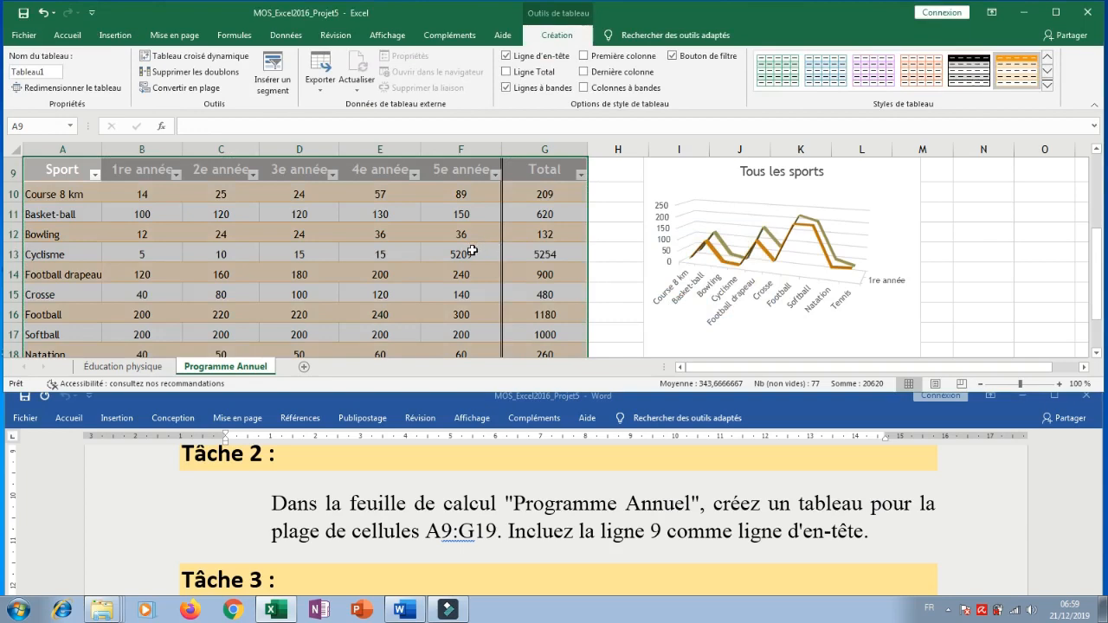
pyautogui.scroll(-1, 485, 249)
# Read Tâche 3 in the Word instructions and unhide the Conclusion worksheet in Excel.
pyautogui.click(665, 530)
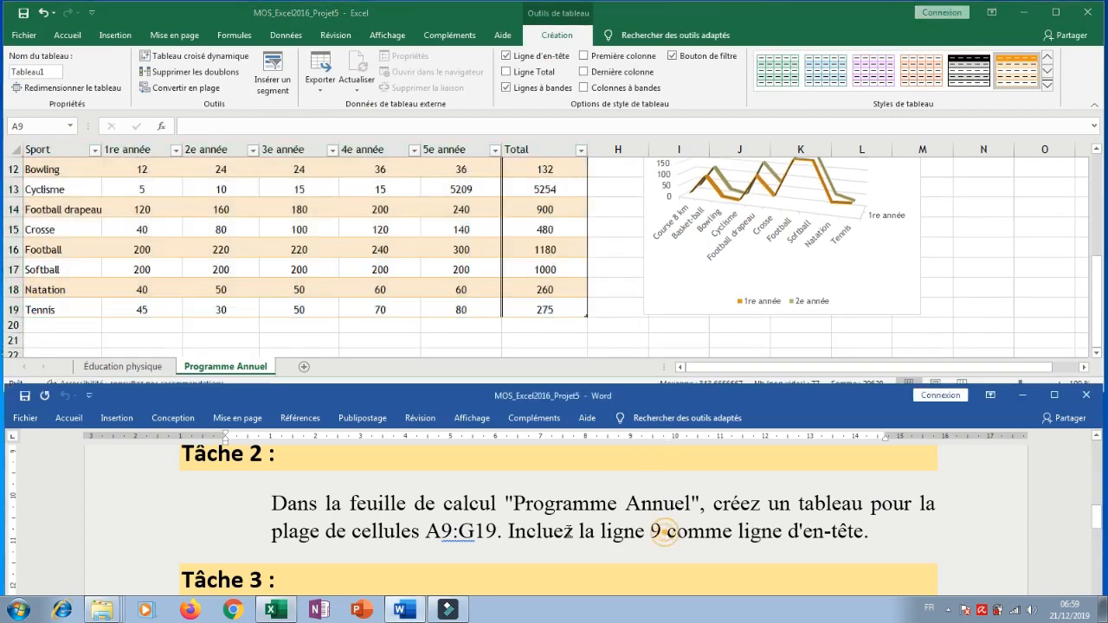
pyautogui.scroll(-3, 539, 527)
pyautogui.scroll(1, 363, 528)
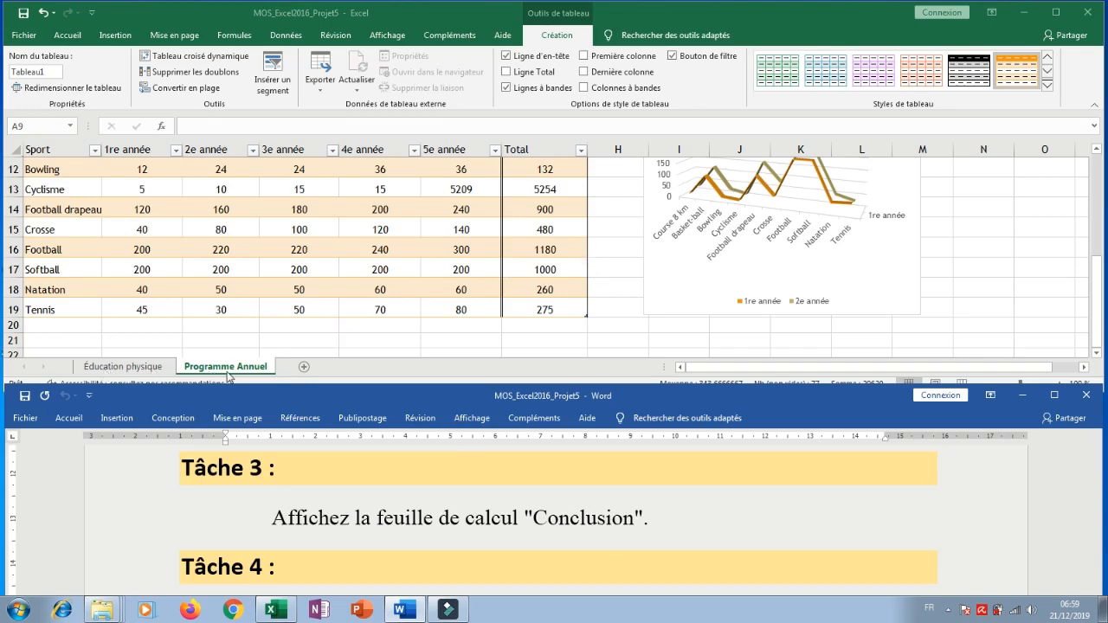
pyautogui.click(601, 310)
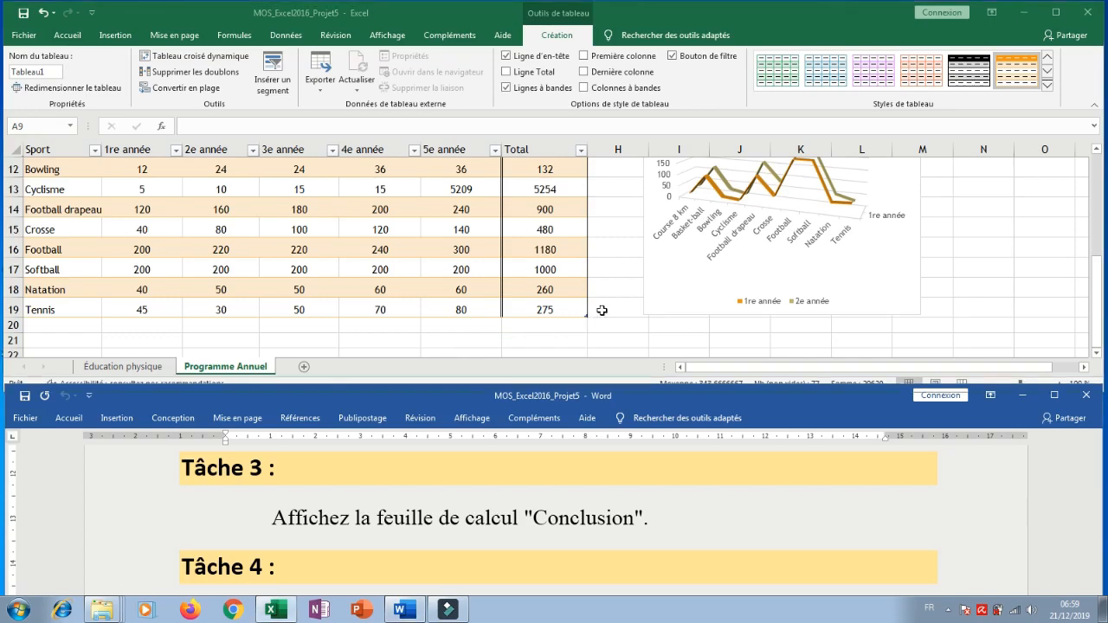
pyautogui.click(601, 308)
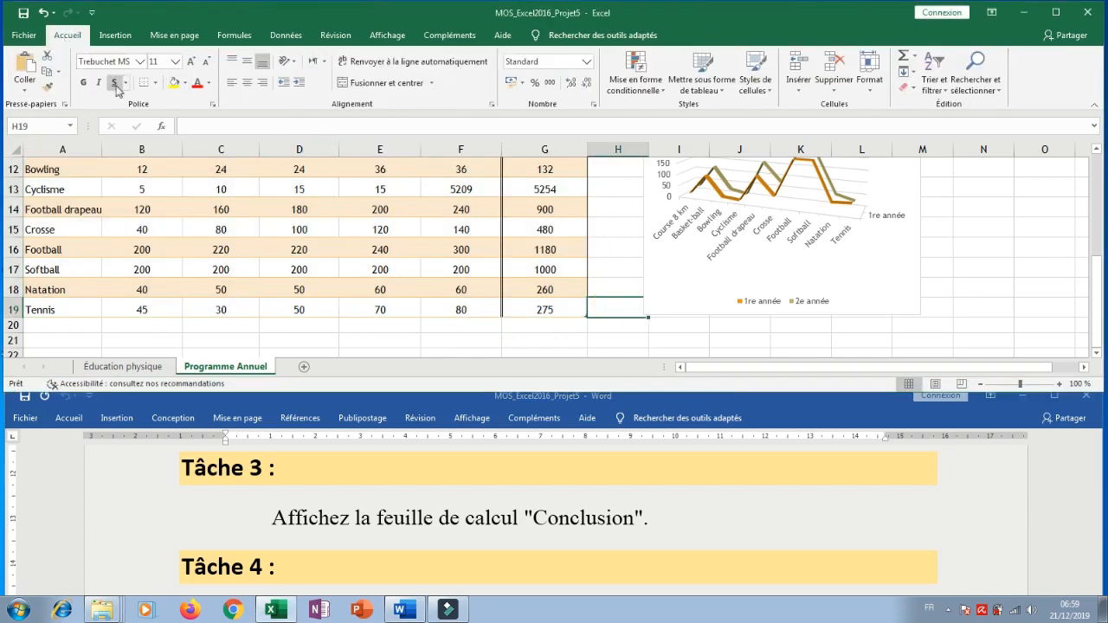
pyautogui.click(868, 94)
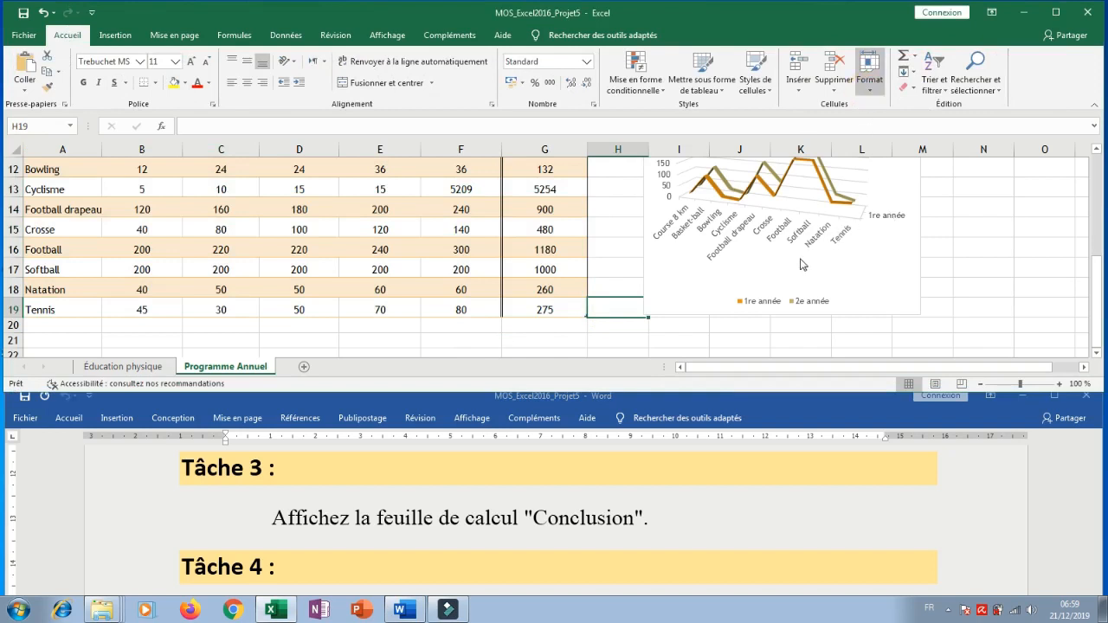
pyautogui.click(776, 316)
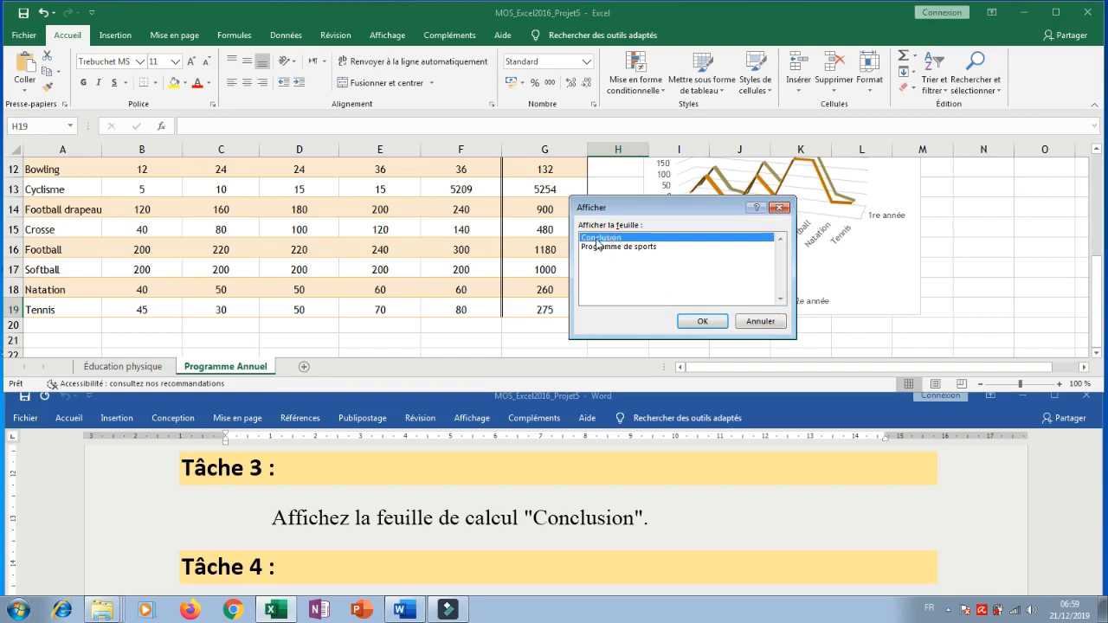
pyautogui.click(702, 321)
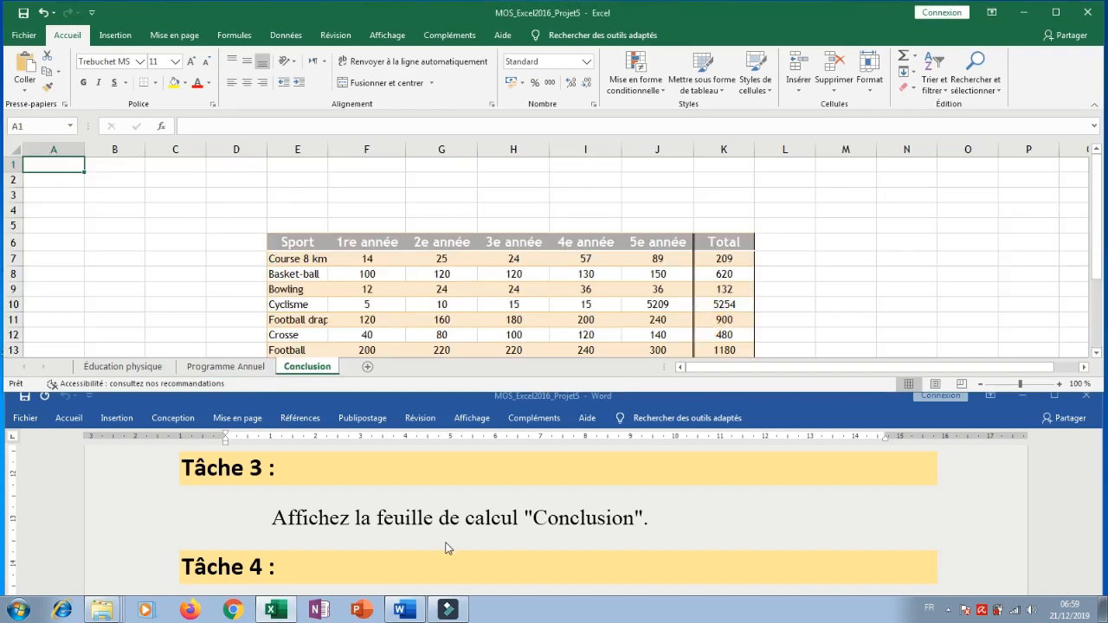
# Read Tâche 4 in the Word instructions and turn on the total row for the Educationphysique table on the Conclusion sheet.
pyautogui.scroll(-3, 467, 523)
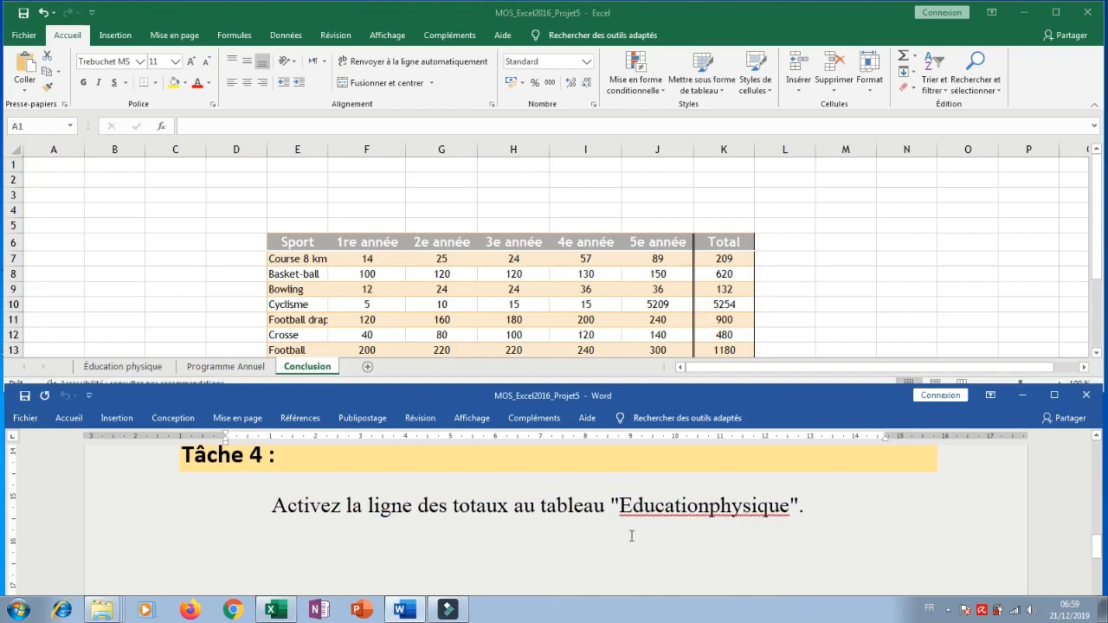
pyautogui.click(314, 367)
pyautogui.click(413, 320)
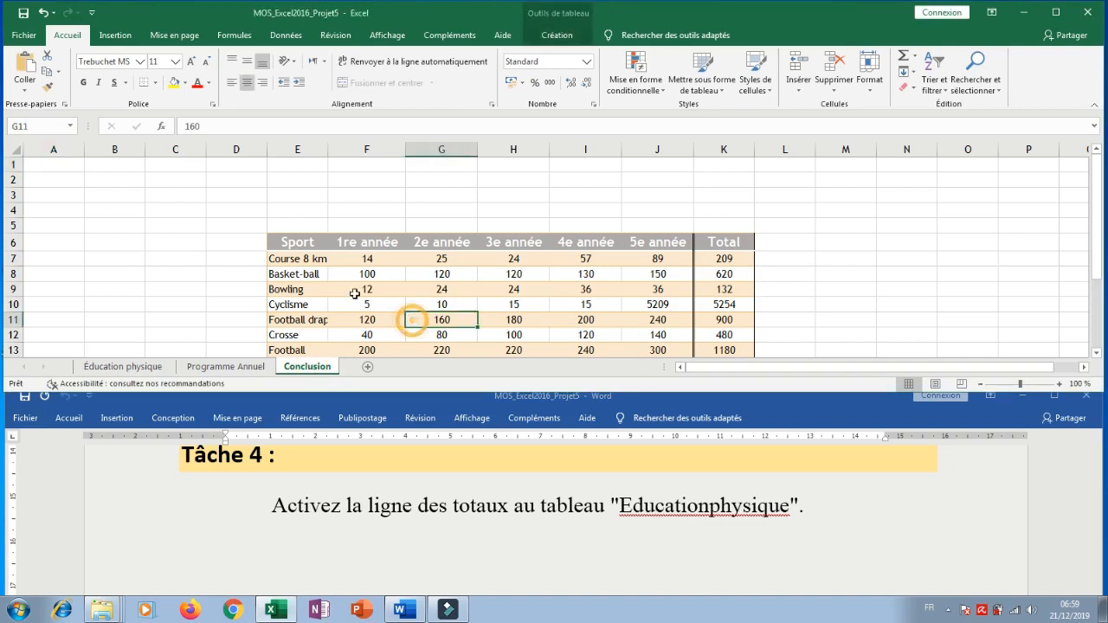
pyautogui.scroll(-2, 354, 293)
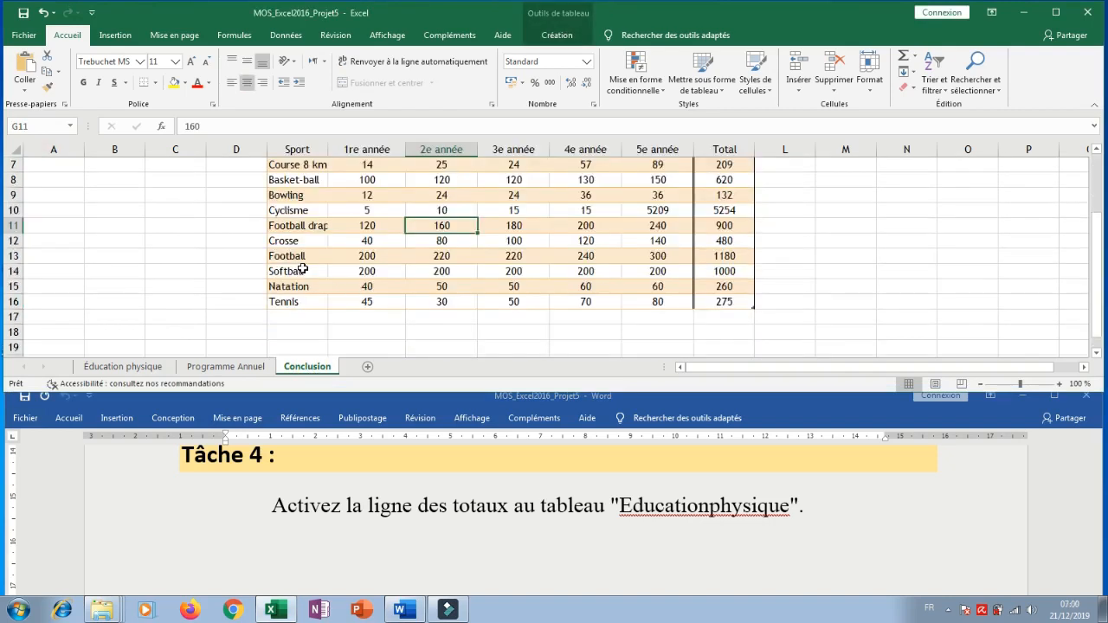
pyautogui.click(560, 36)
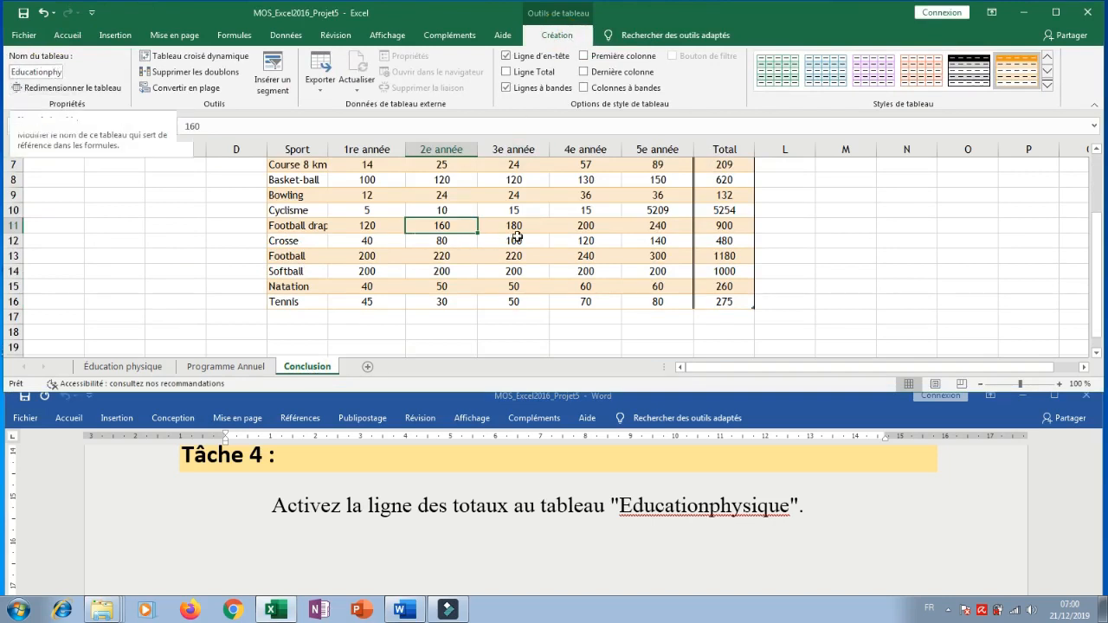
pyautogui.click(508, 75)
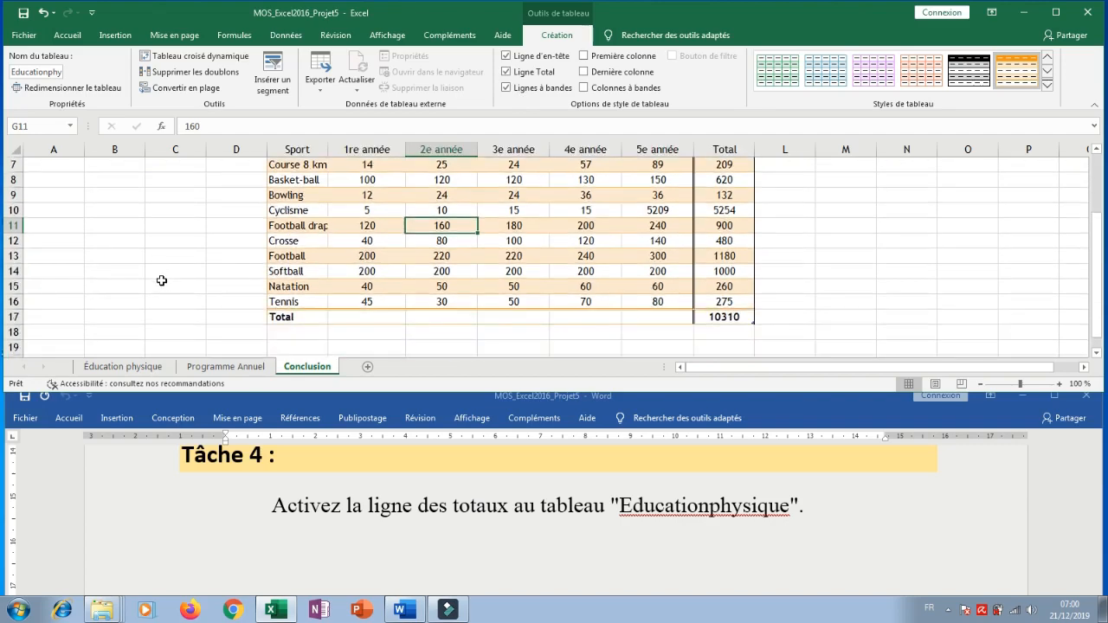
pyautogui.scroll(1, 354, 230)
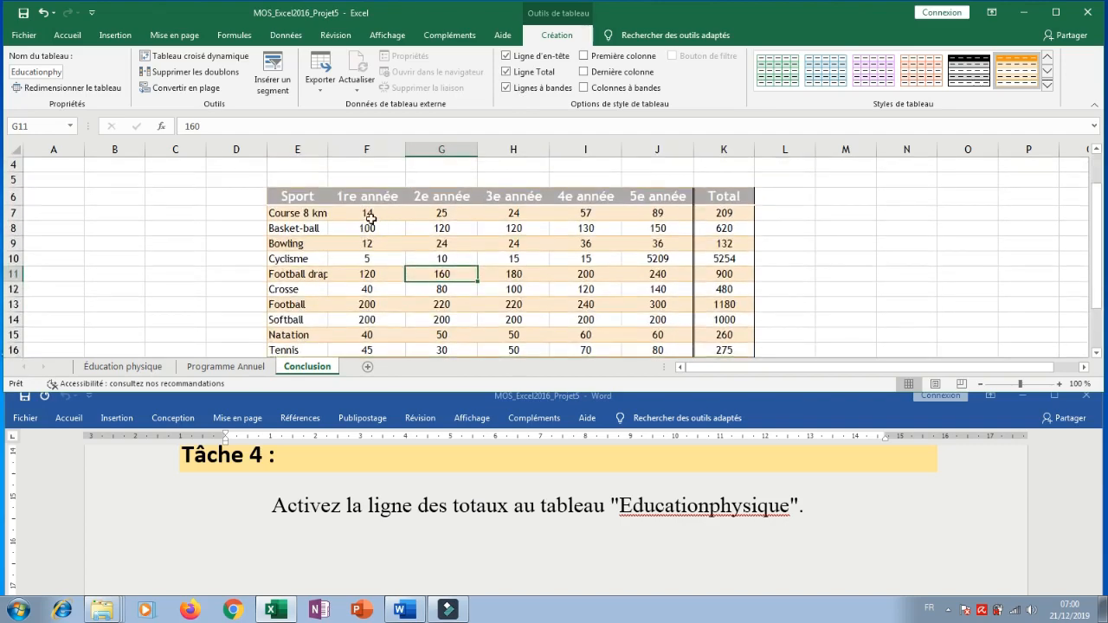
pyautogui.scroll(-1, 370, 217)
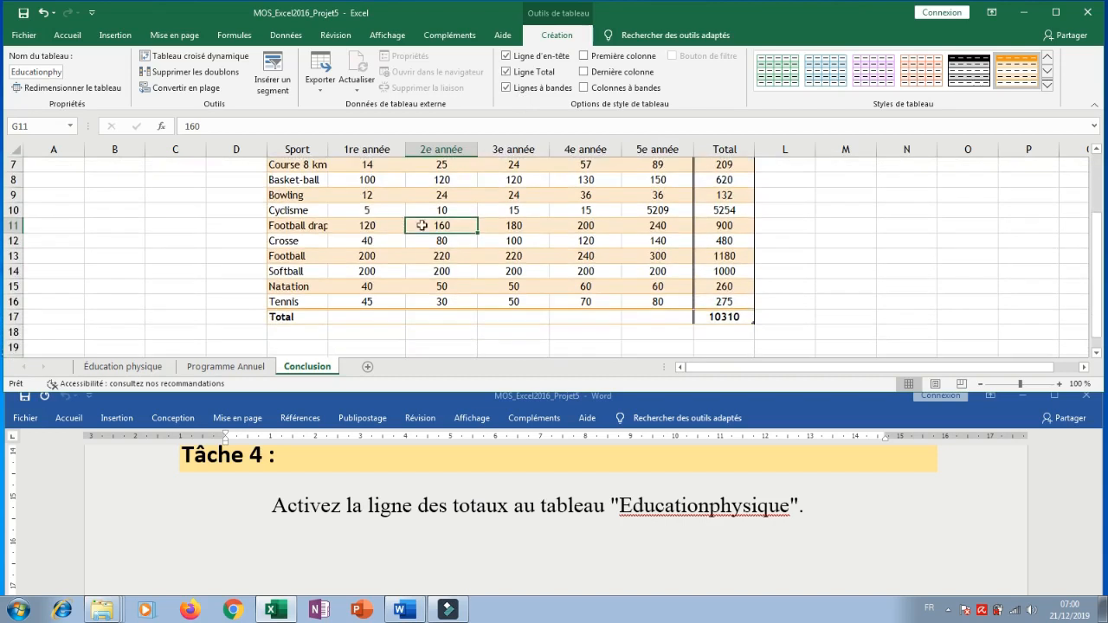
# Enter a SOMME formula in total-row cell F17 that adds up the 1re année column, F7:F16.
pyautogui.click(360, 320)
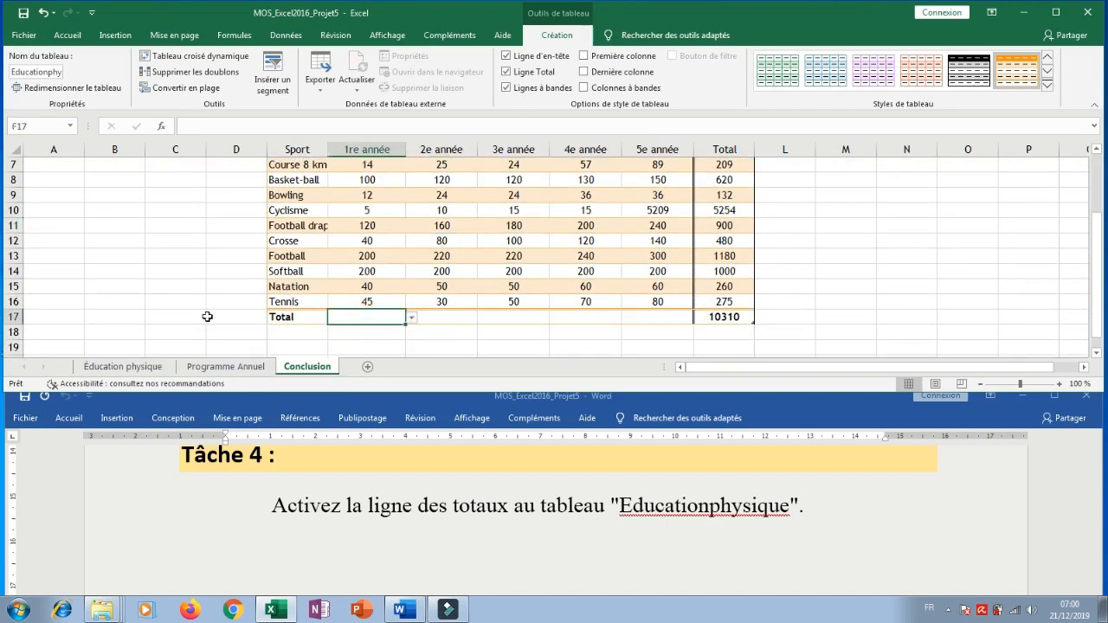
pyautogui.write('=')
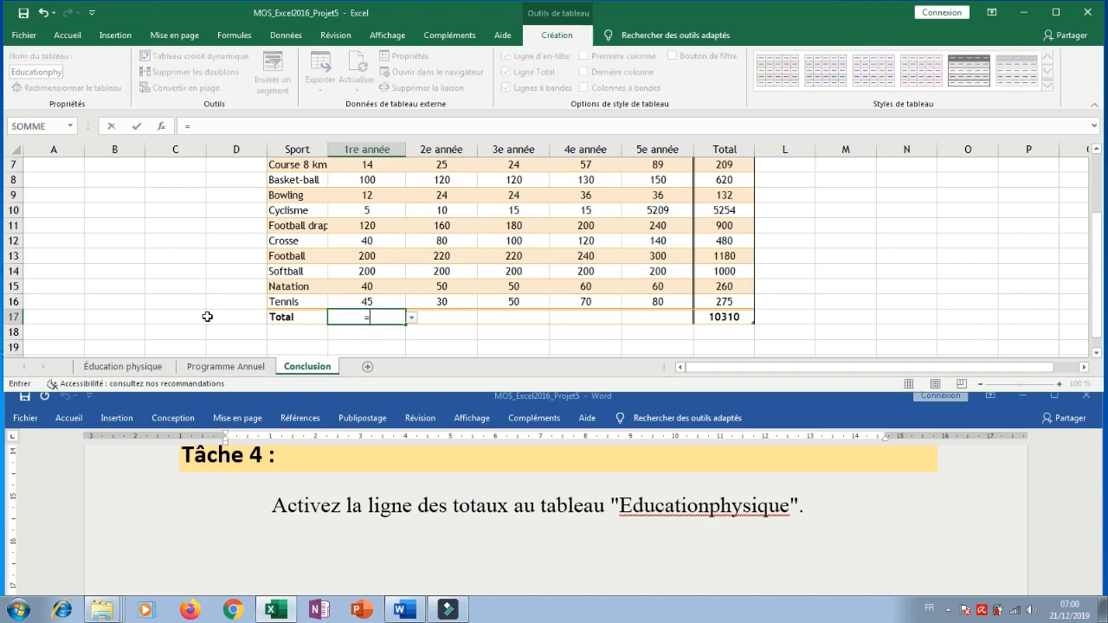
pyautogui.write('somme')
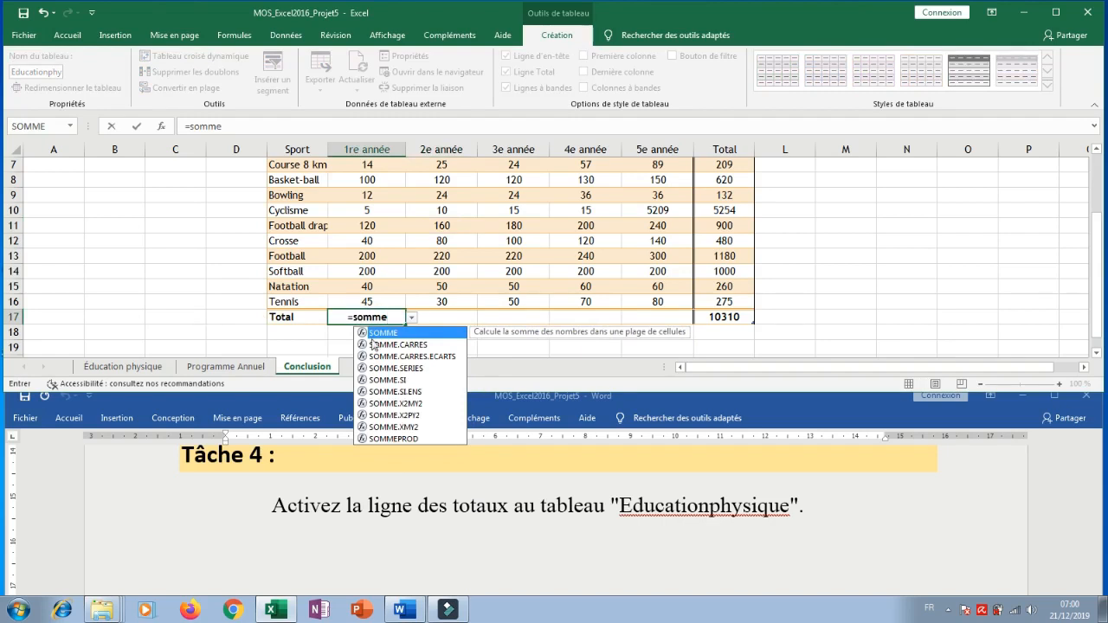
pyautogui.doubleClick(383, 334)
pyautogui.scroll(1, 374, 245)
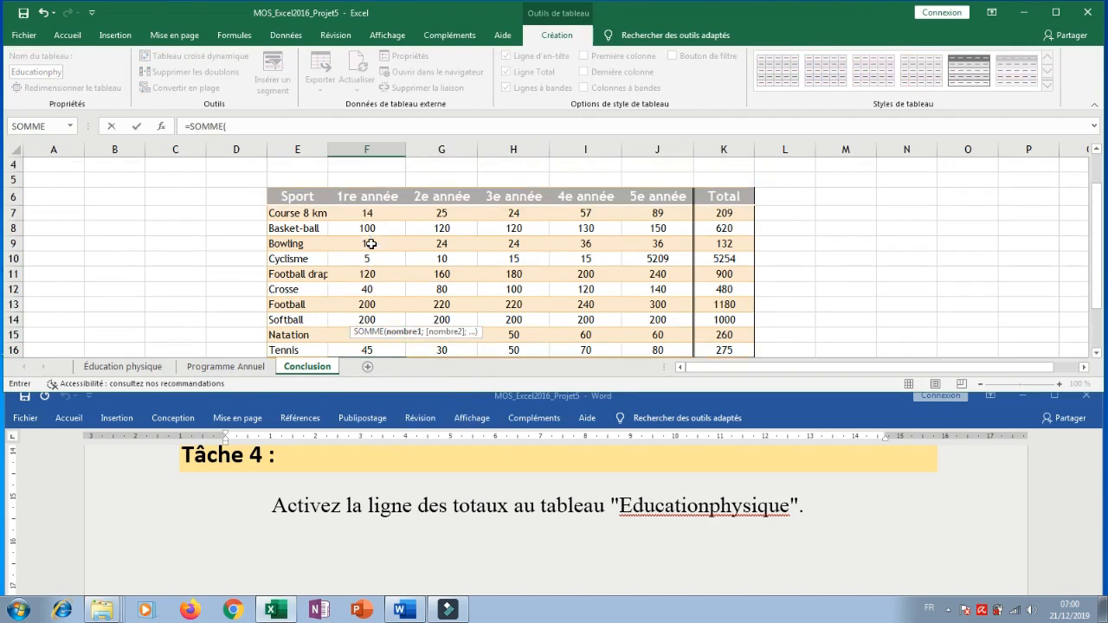
pyautogui.moveTo(371, 213); pyautogui.dragTo(381, 322)
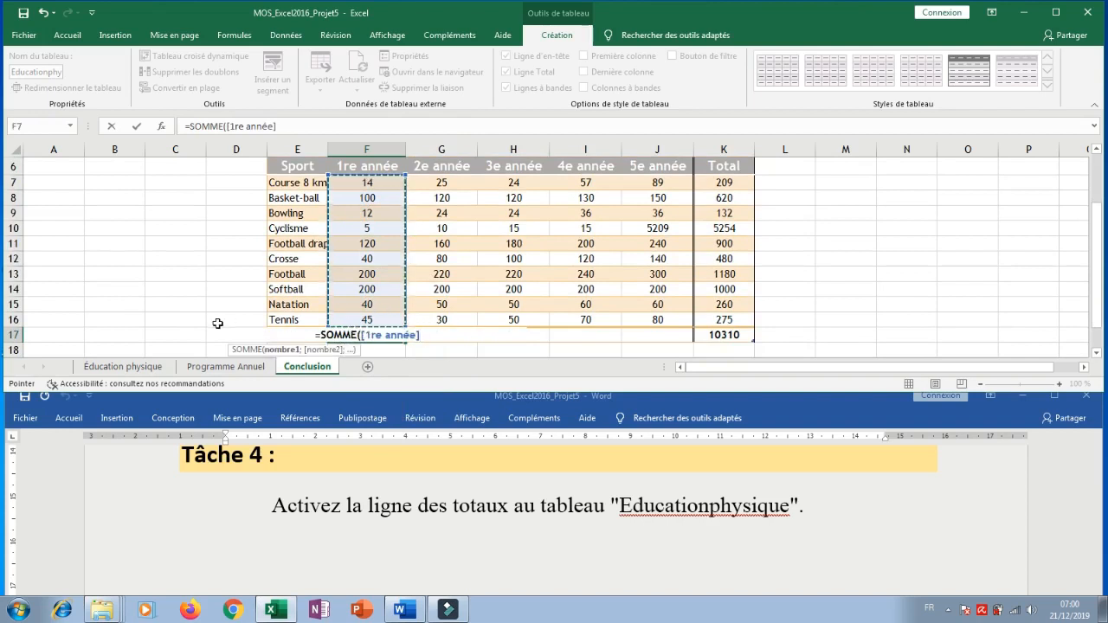
pyautogui.press('Return')
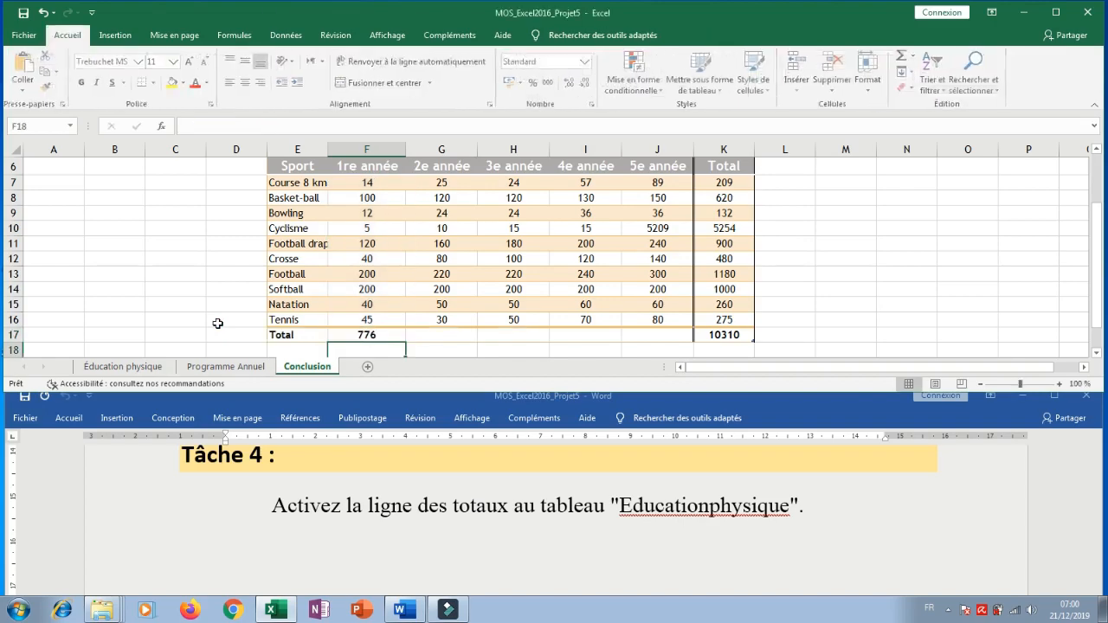
# Copy the 1re année total formula across the total row through the 5e année column.
pyautogui.click(372, 336)
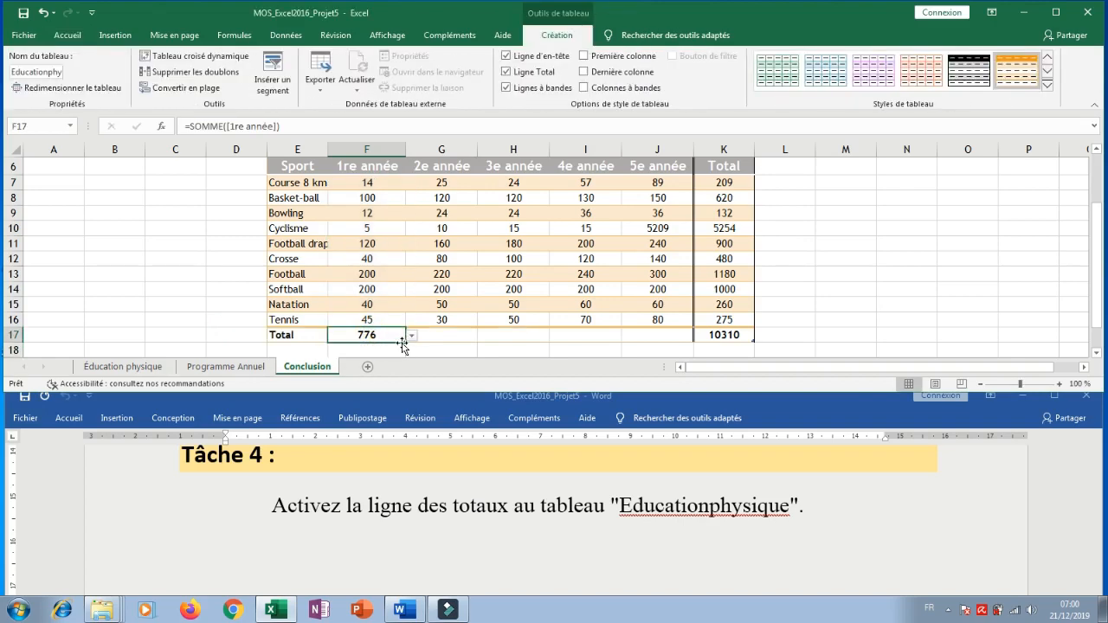
pyautogui.moveTo(405, 344); pyautogui.dragTo(666, 343)
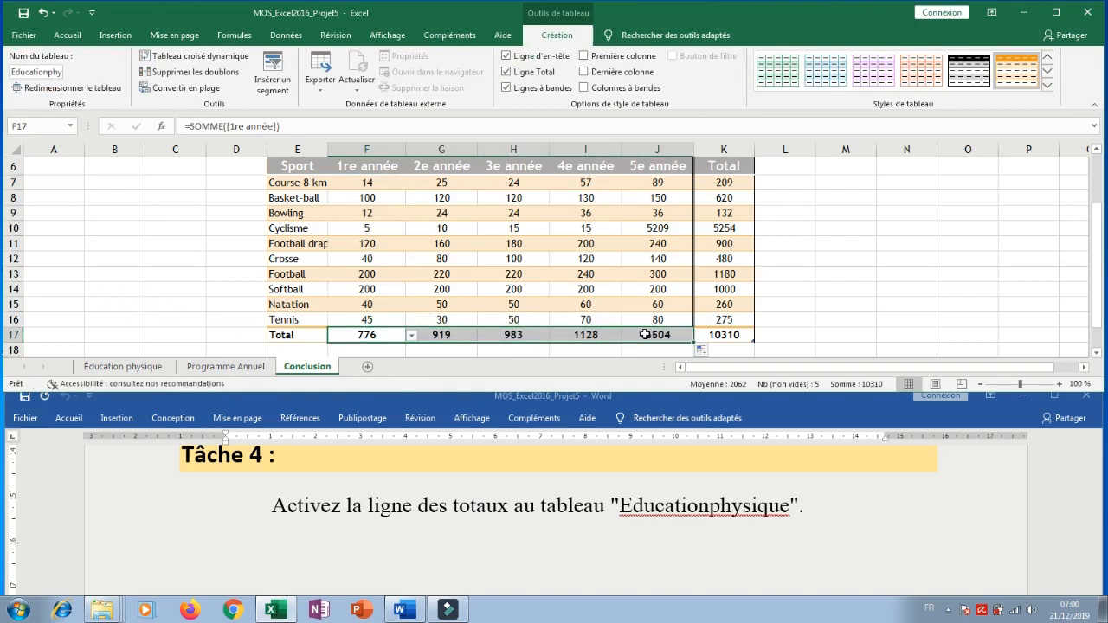
pyautogui.click(207, 287)
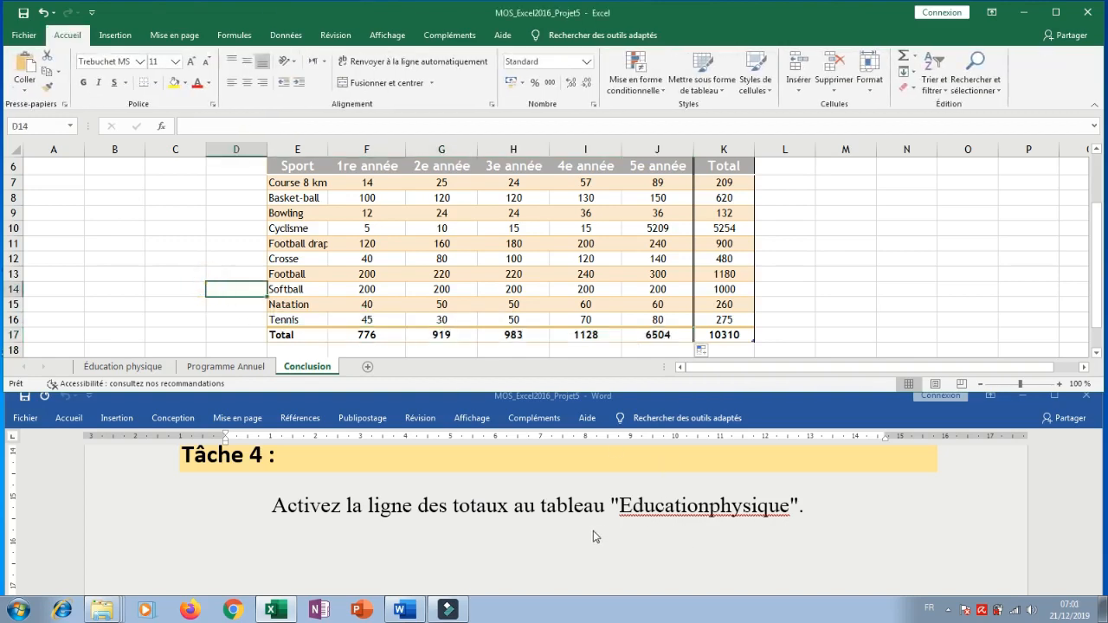
# Switch to the Word instructions and check below Tâche 4 for any further task.
pyautogui.scroll(-1, 593, 531)
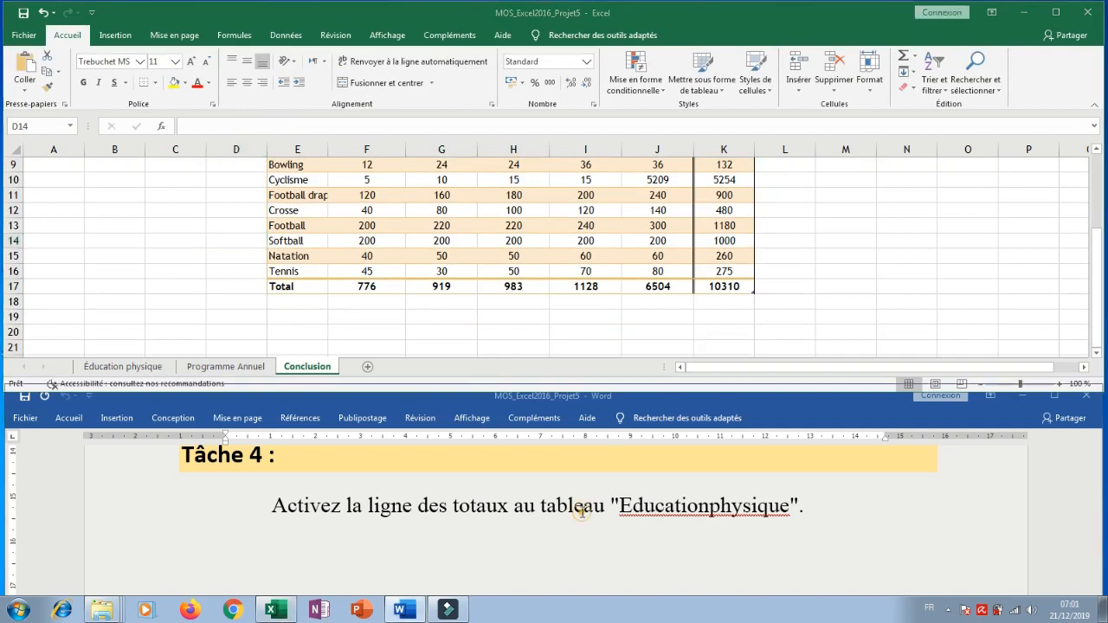
pyautogui.click(582, 513)
pyautogui.scroll(-3, 528, 510)
pyautogui.scroll(3, 527, 511)
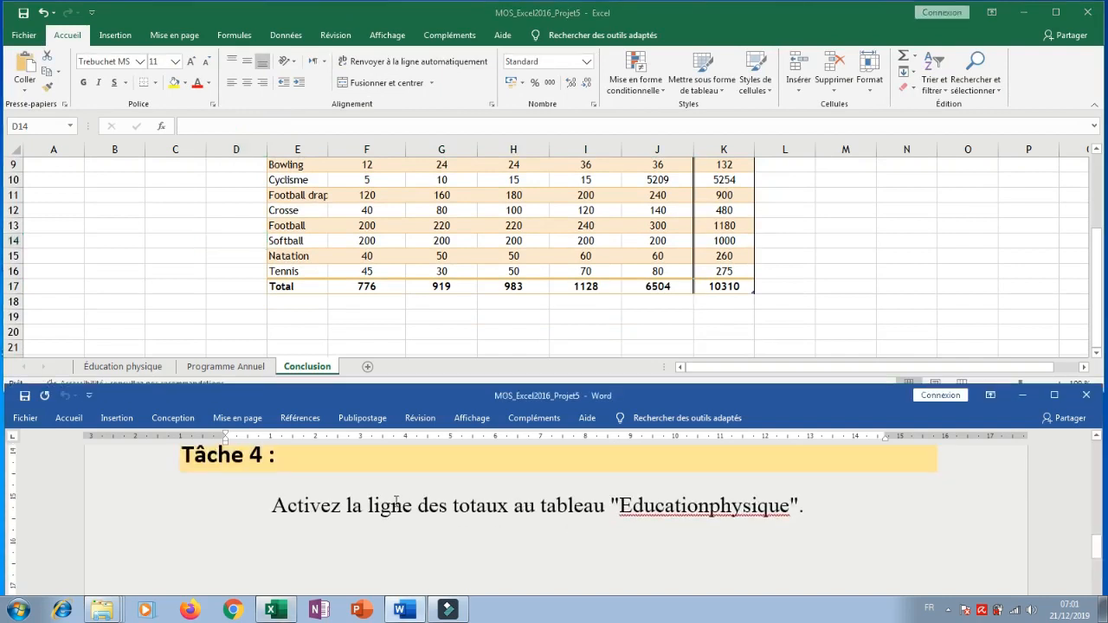